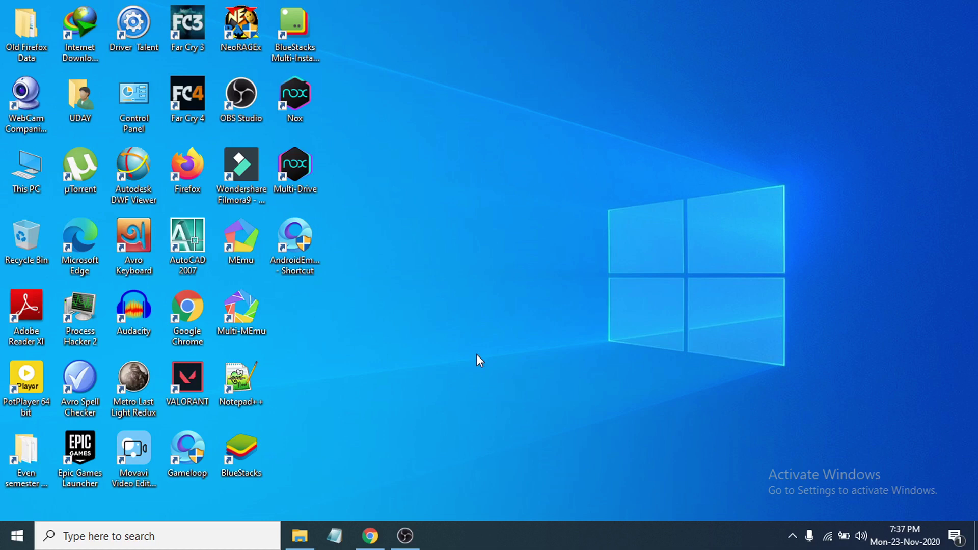
Step: Go back to the Google results and open MSI's official MSI Afterburner page on msi.com
left_click(371, 535)
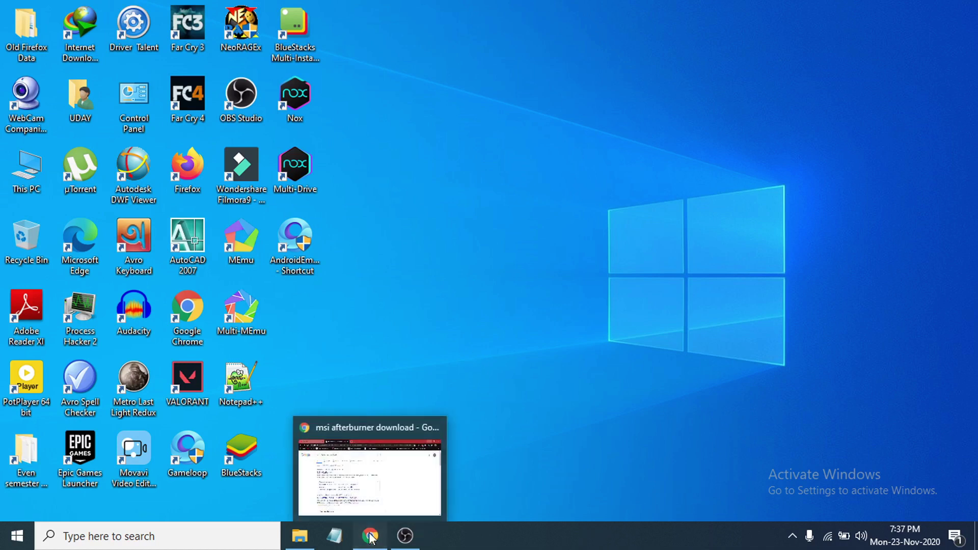
mouse_move(272, 101)
left_mouse_down()
mouse_move(127, 104)
mouse_move(262, 104)
left_mouse_up()
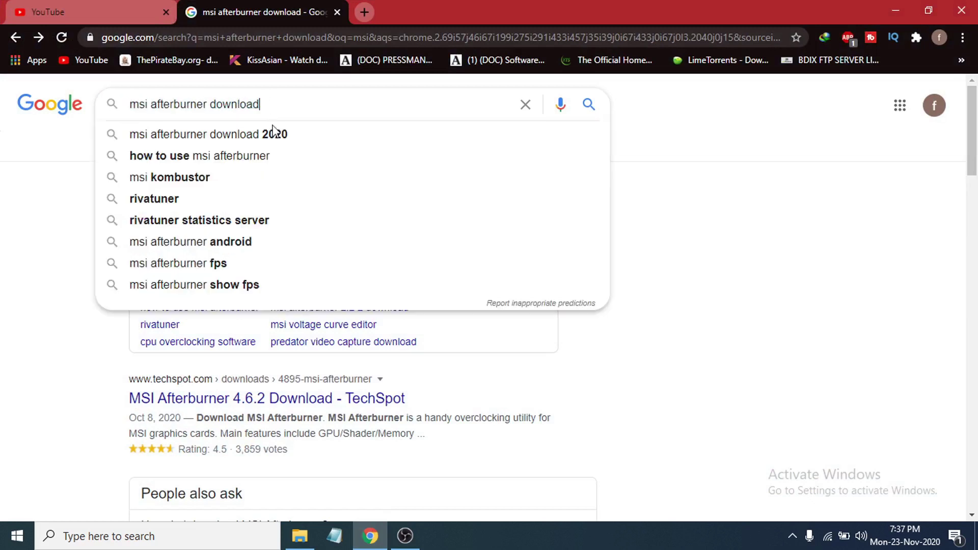
left_click(80, 146)
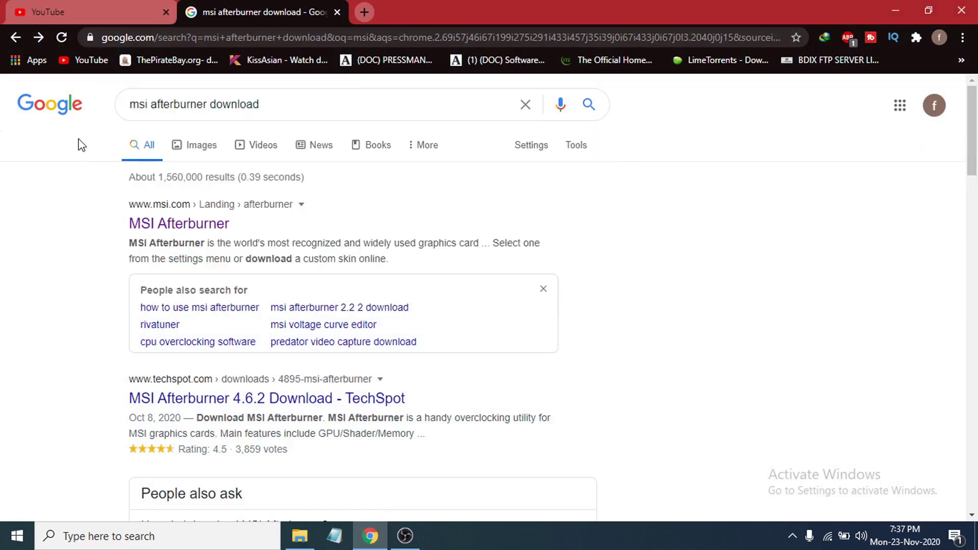
left_click(185, 226)
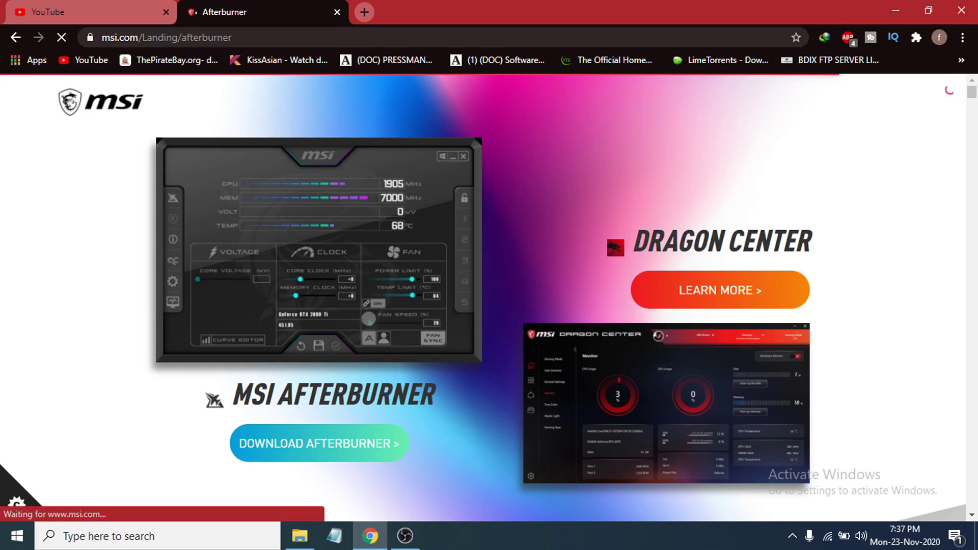
Step: Start the Download Afterburner link for MSIAfterburnerSetup.zip (48.11 MB)
scroll(294, 310, "down", 3)
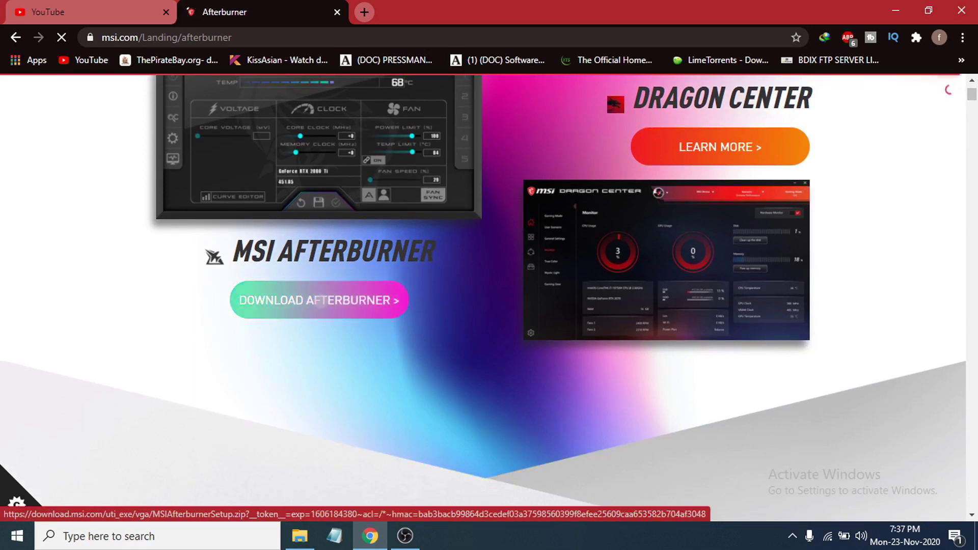
left_click(321, 301)
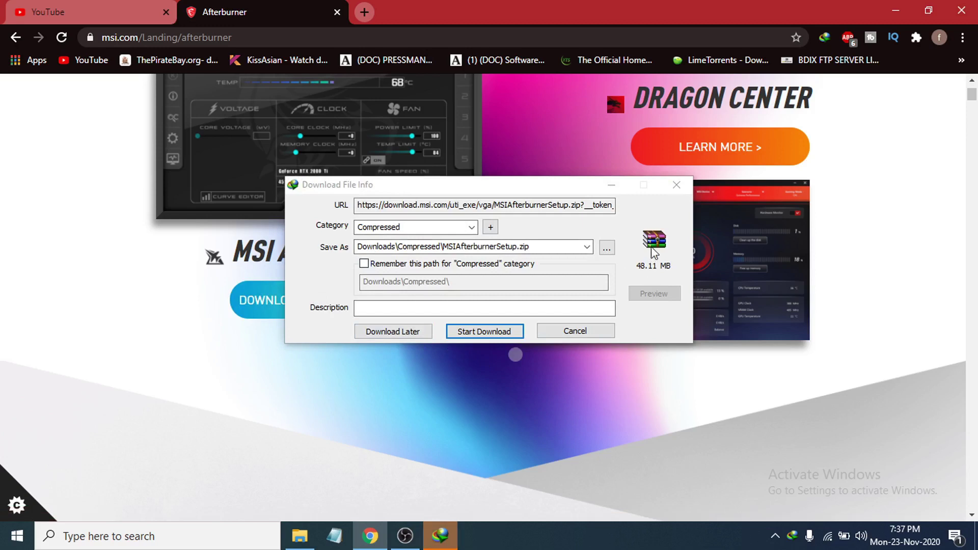
Step: Download MSIAfterburnerSetup.zip into Downloads\Compressed and open its containing folder
left_click(479, 332)
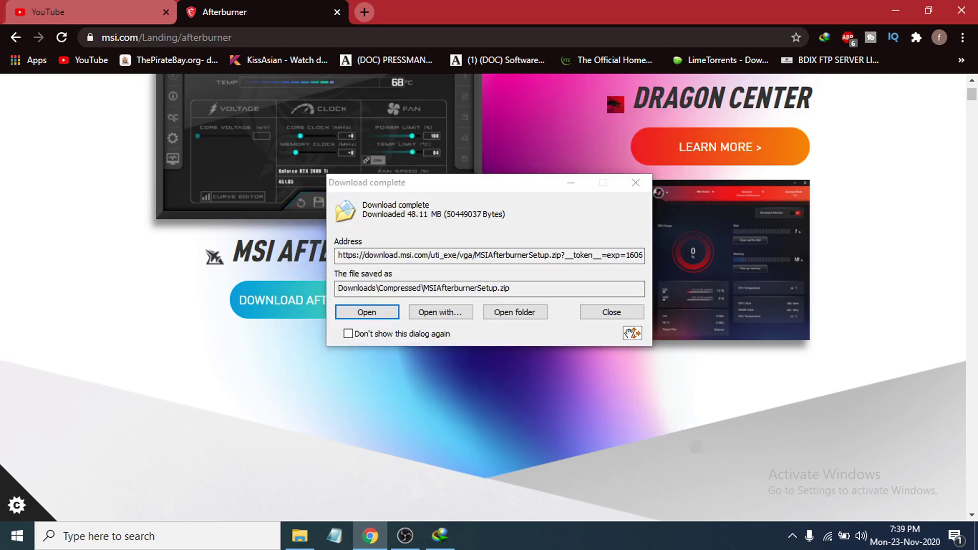
left_click(513, 316)
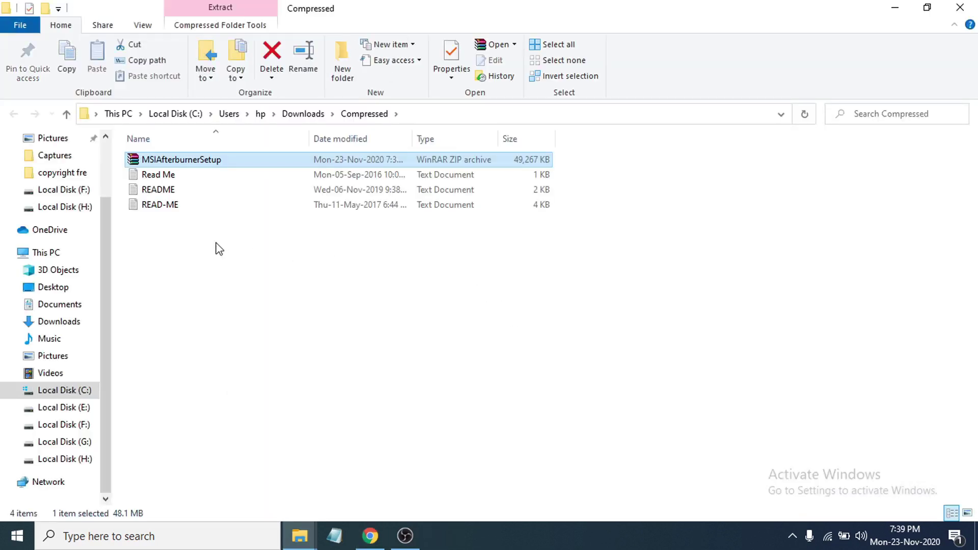
Step: Extract MSIAfterburnerSetup.zip in place and open the resulting 4.6.2 folder
right_click(210, 160)
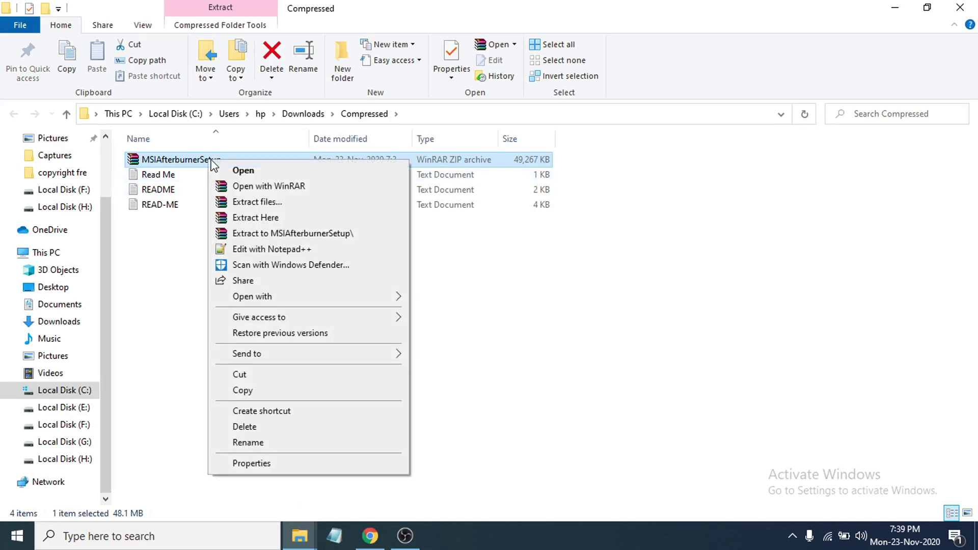
left_click(263, 219)
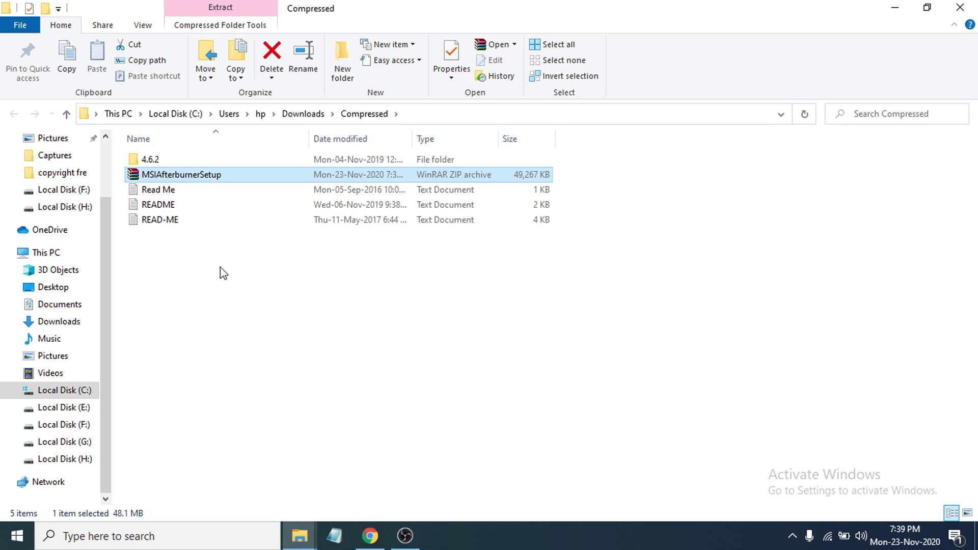
double_click(176, 159)
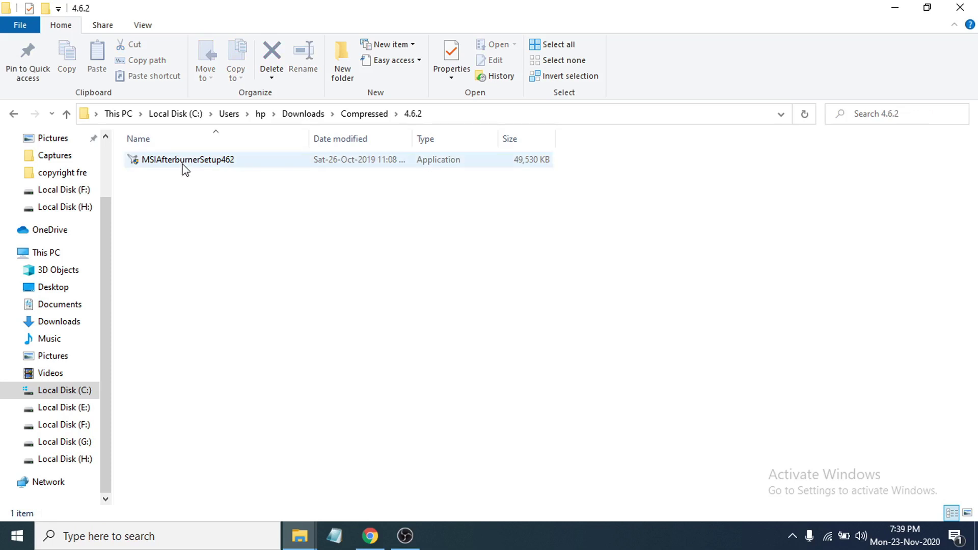
Step: Launch MSIAfterburnerSetup462 and confirm English as the installer language
double_click(228, 162)
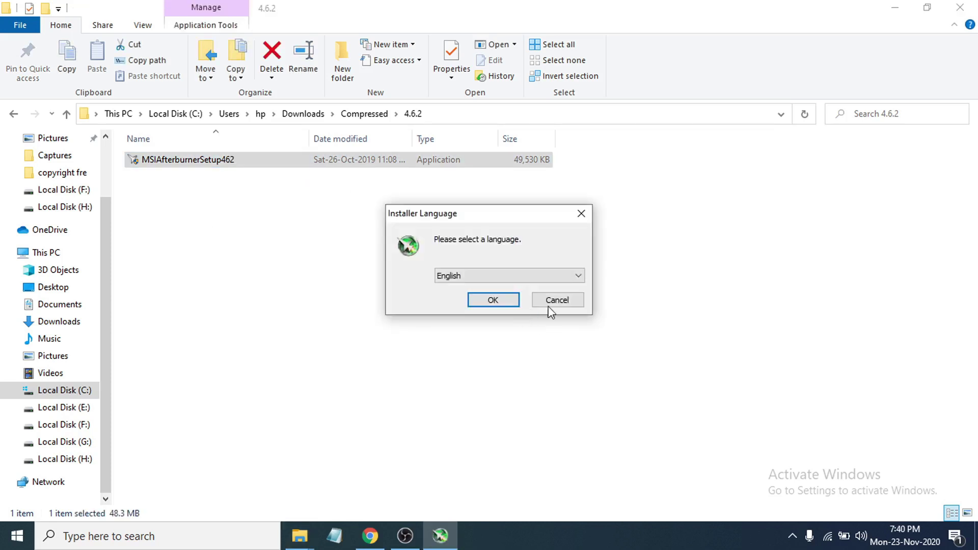
left_click(910, 4)
left_click(910, 4)
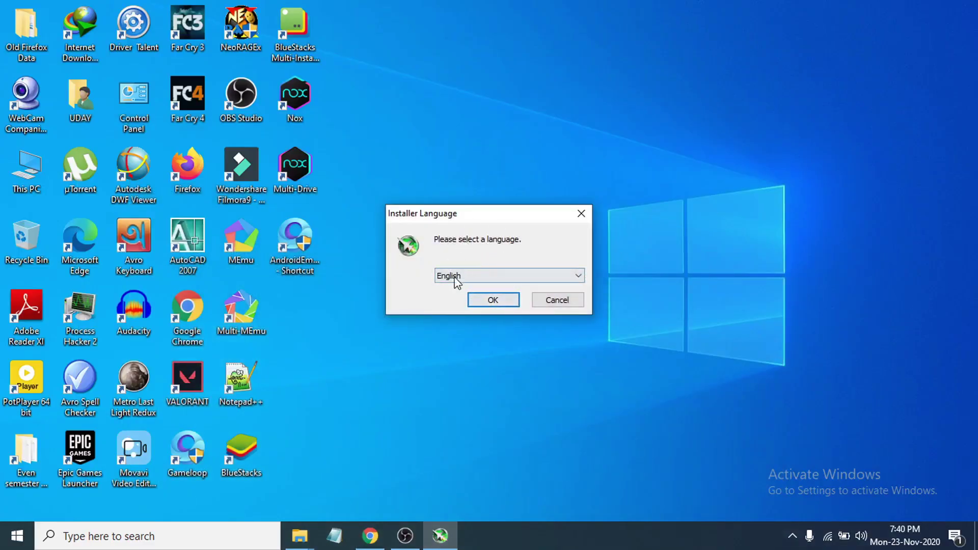
left_click(480, 303)
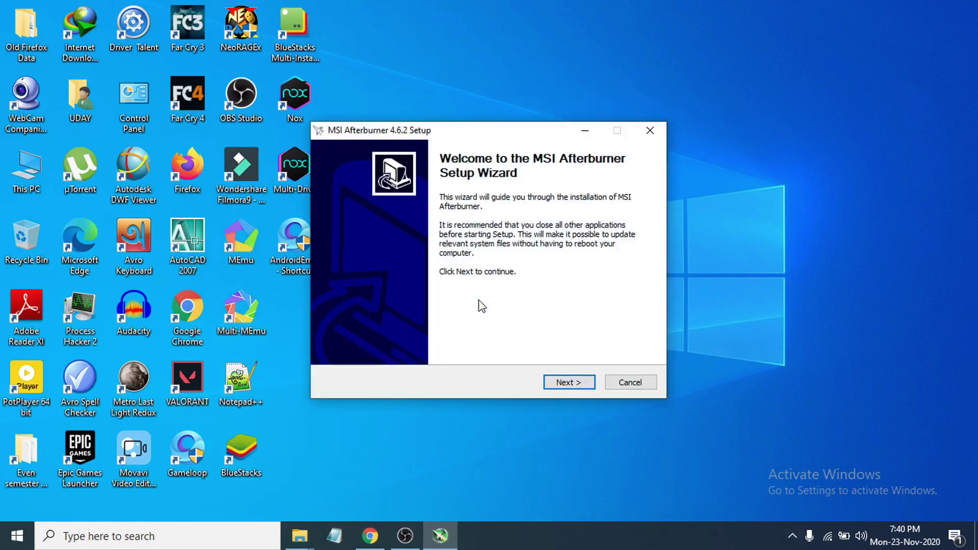
Step: Accept the license, keep both components and the default E:\MSI Afterburner\ folder, and install
left_click(566, 384)
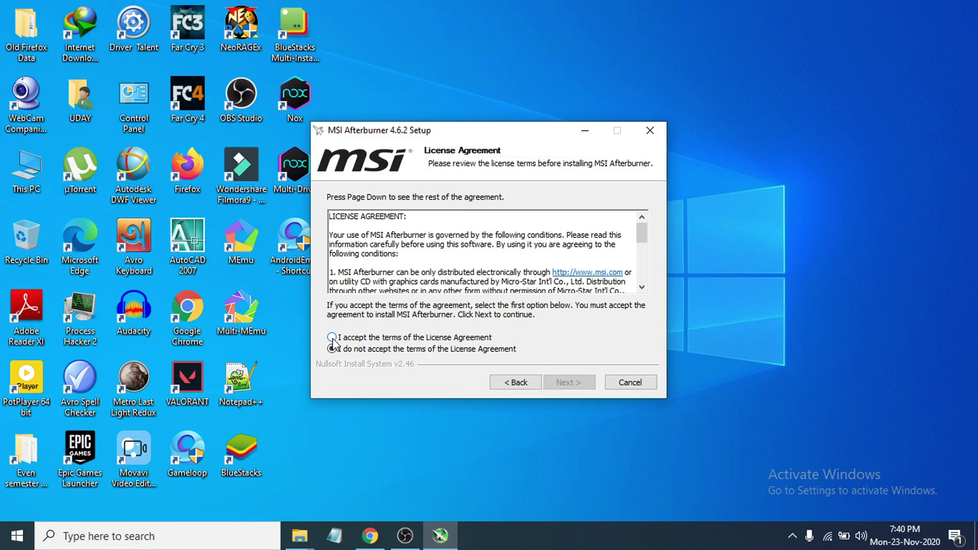
left_click(332, 337)
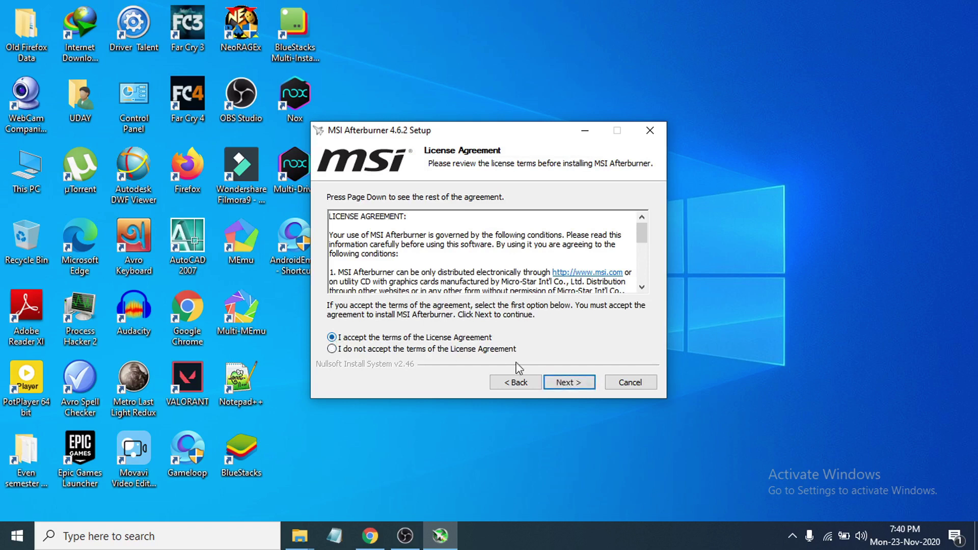
left_click(569, 383)
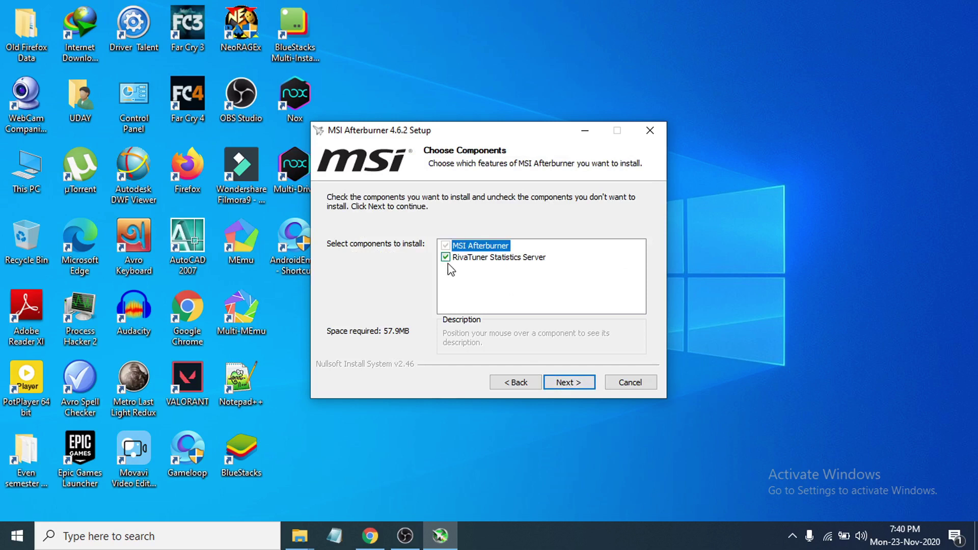
mouse_move(508, 264)
left_click(570, 383)
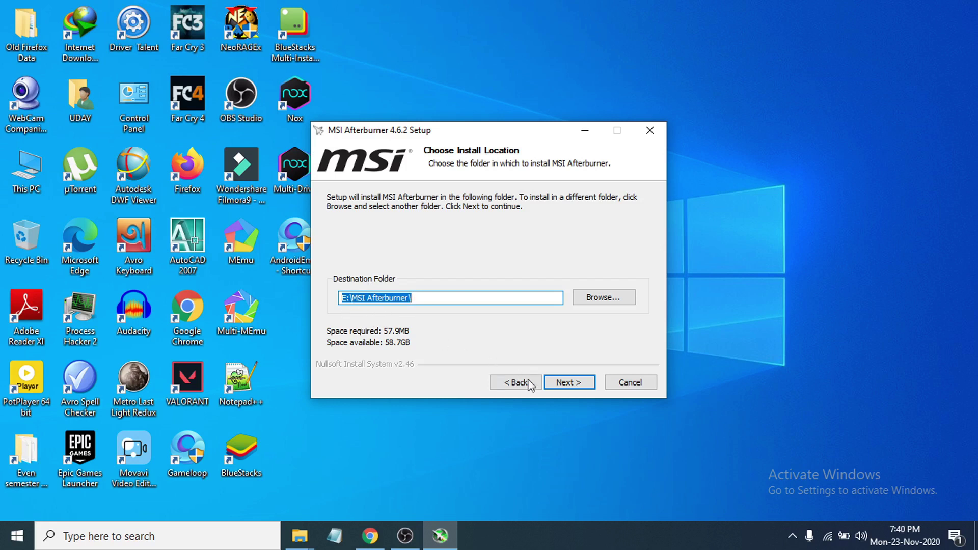
left_click(567, 385)
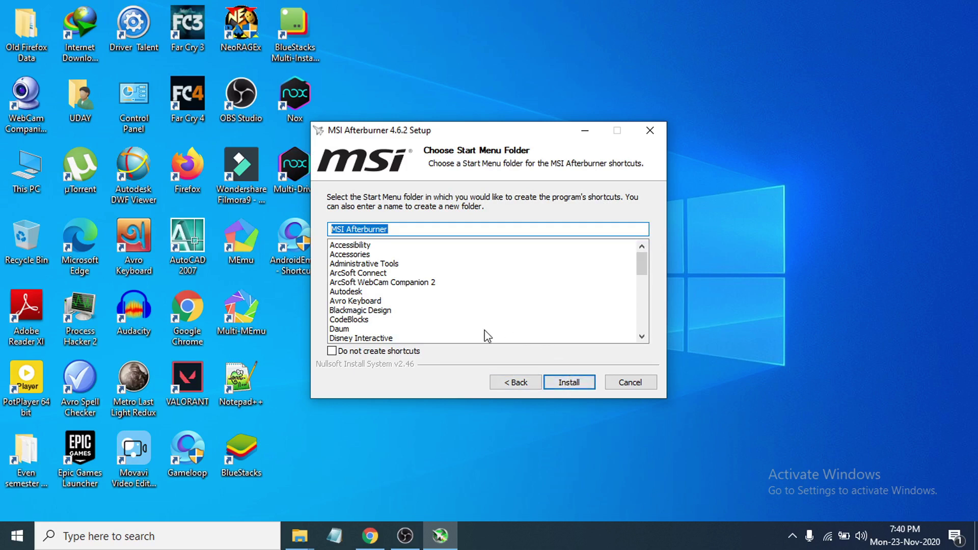
left_click(563, 386)
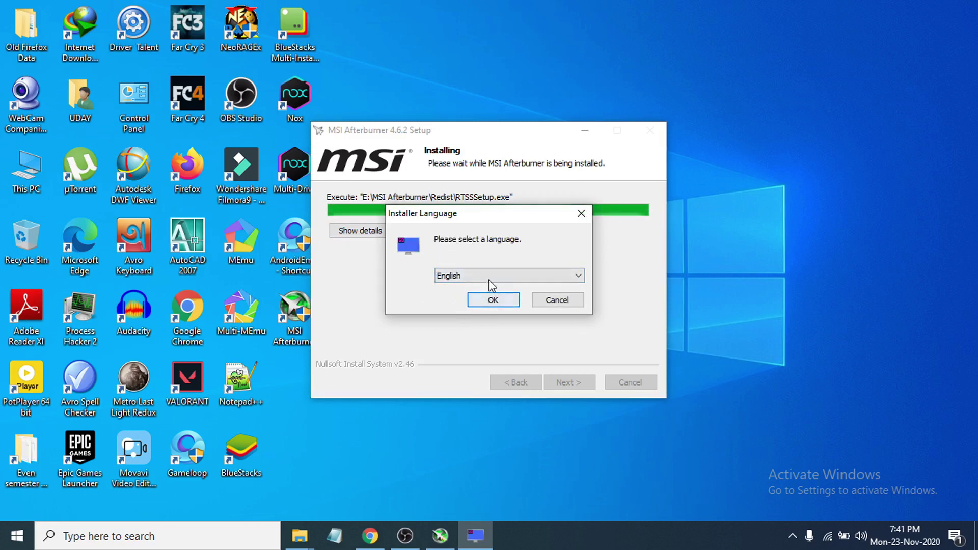
Step: Install RivaTuner Statistics Server 7.2.3 in English, accepting its license and default folder
left_click(493, 301)
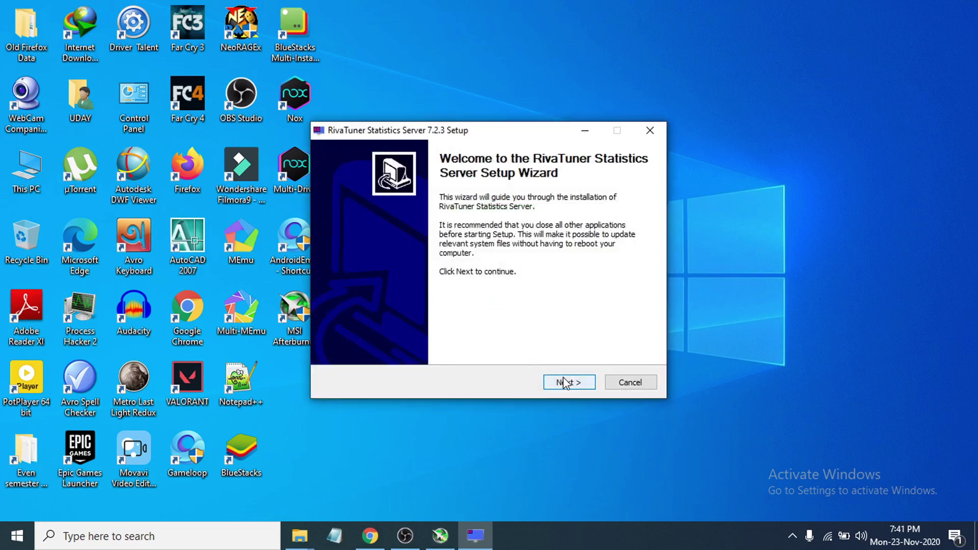
left_click(567, 381)
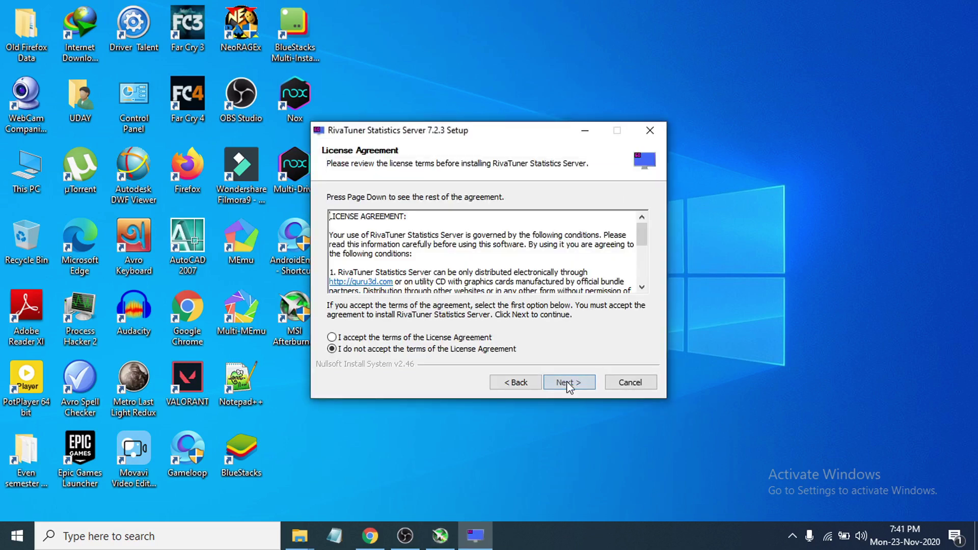
left_click(332, 338)
left_click(564, 382)
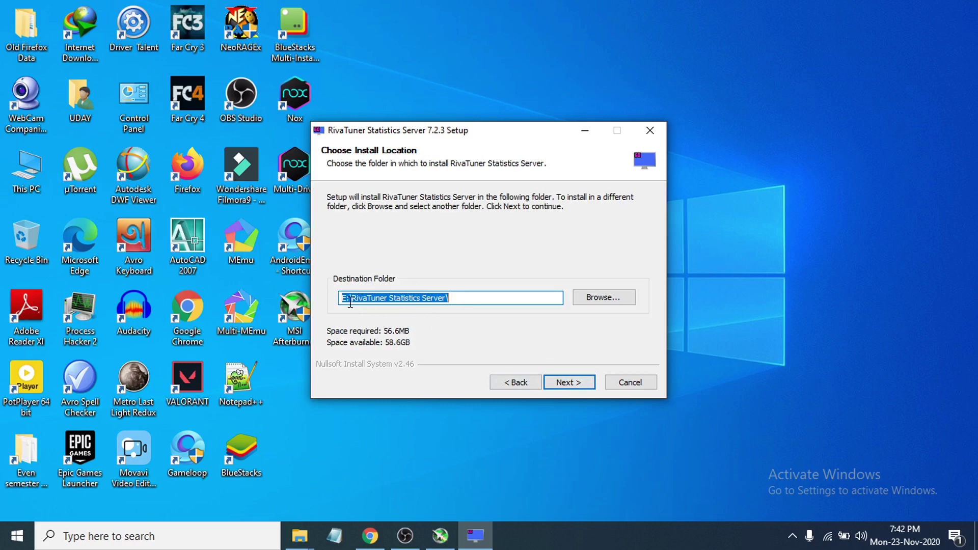
left_click(565, 383)
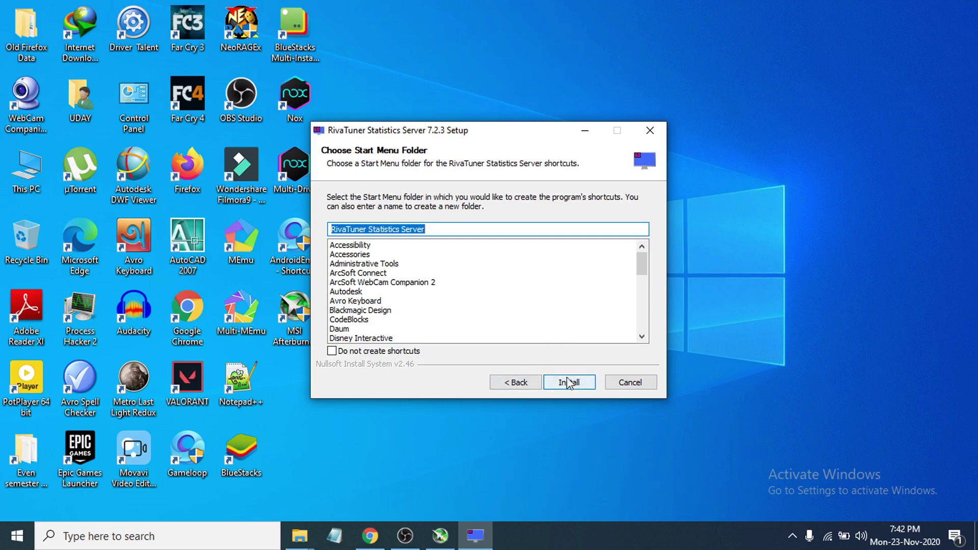
left_click(582, 386)
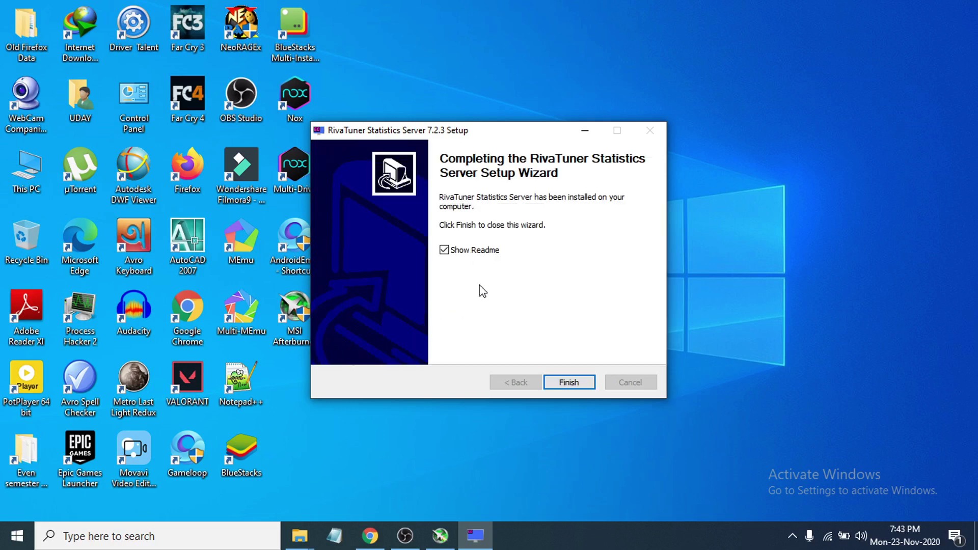
Step: Finish the RivaTuner and MSI Afterburner setups with Show Readme unticked, launching Afterburner
left_click_drag(488, 137, 577, 148)
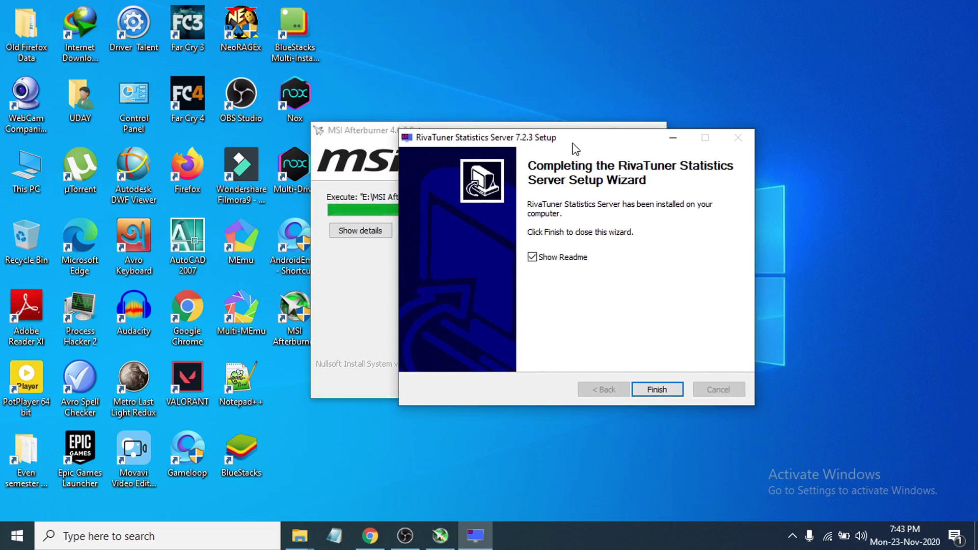
left_click(533, 259)
left_click(650, 391)
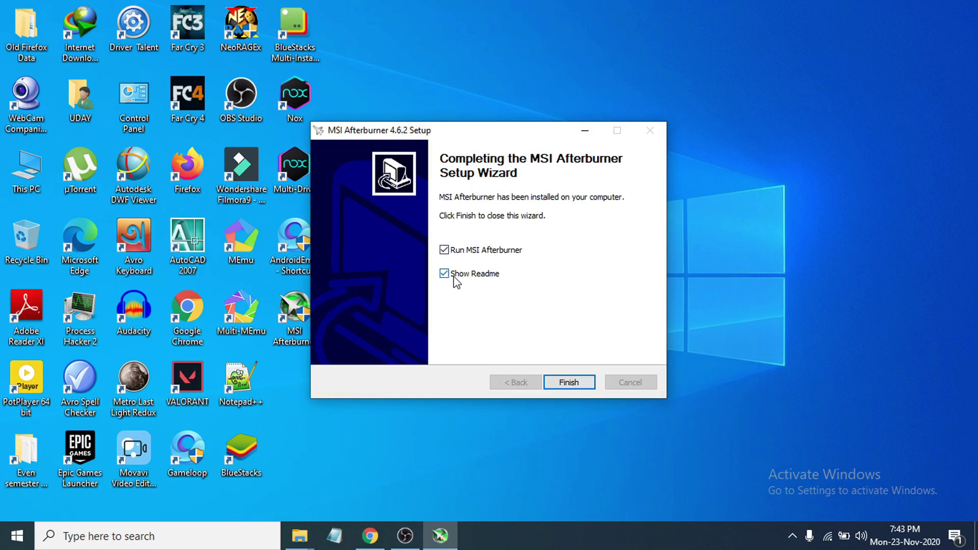
left_click_drag(480, 136, 531, 140)
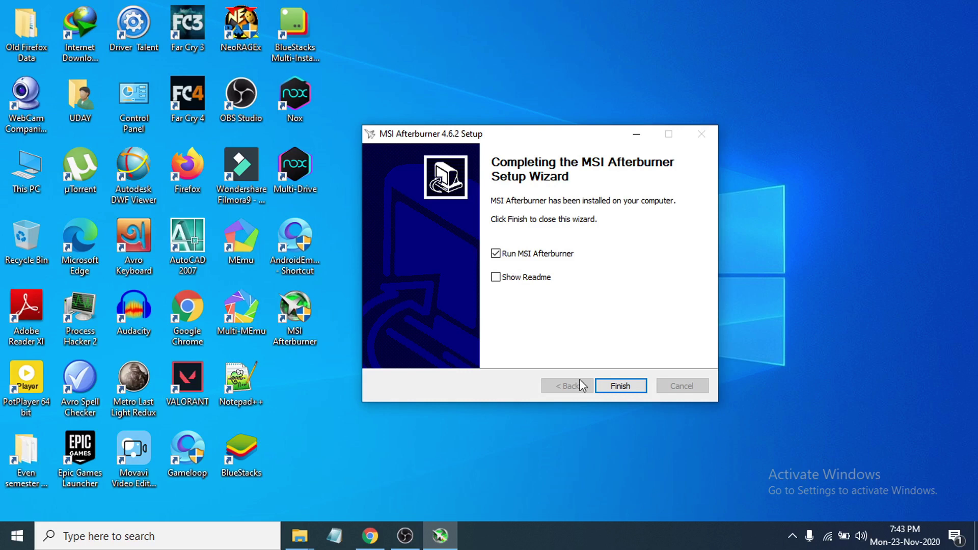
left_click(601, 386)
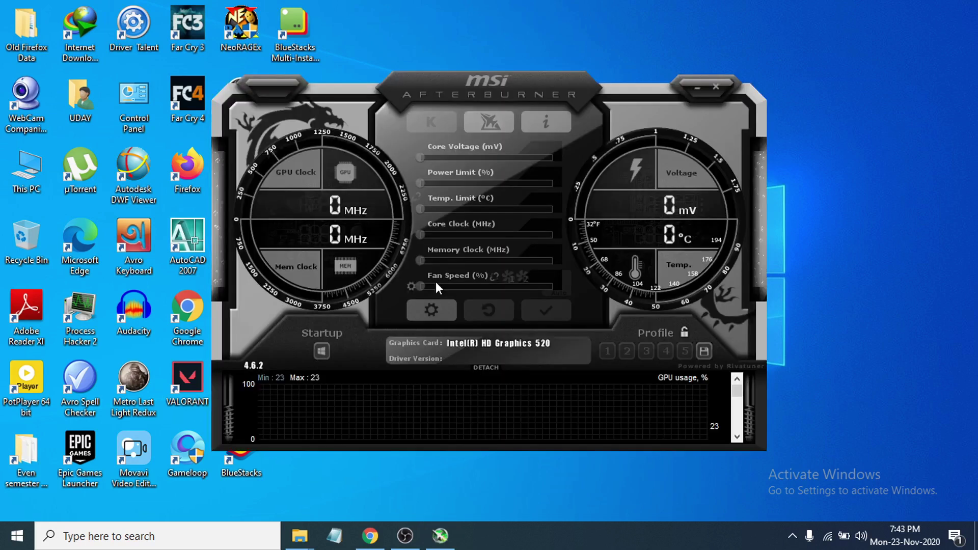
Step: Reposition the MSI Afterburner window, nudging it up-left and then further right
left_click_drag(518, 103, 484, 78)
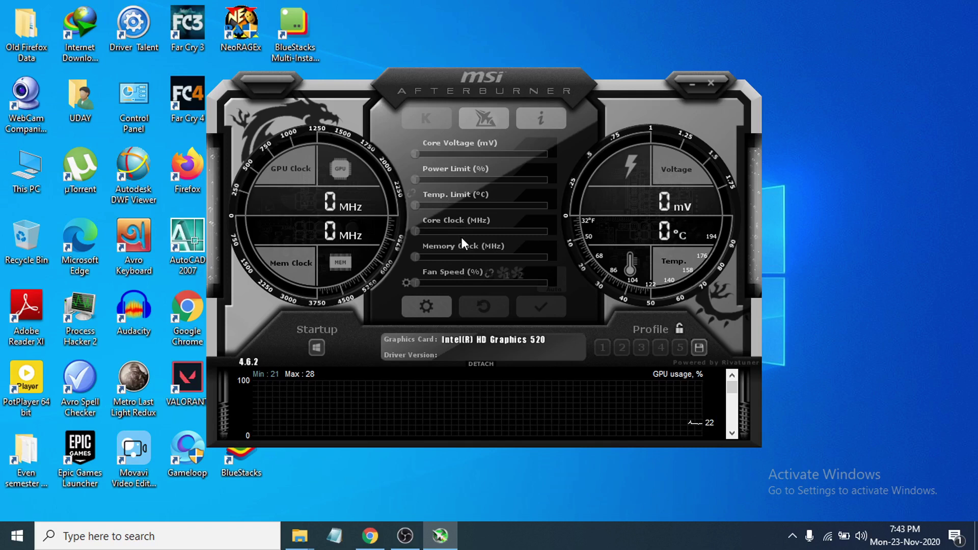
left_click_drag(463, 243, 509, 247)
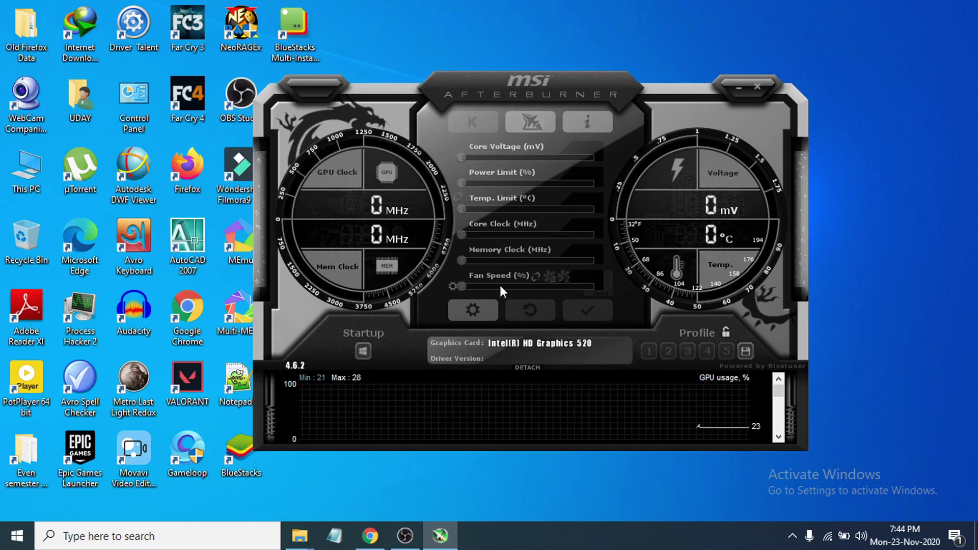